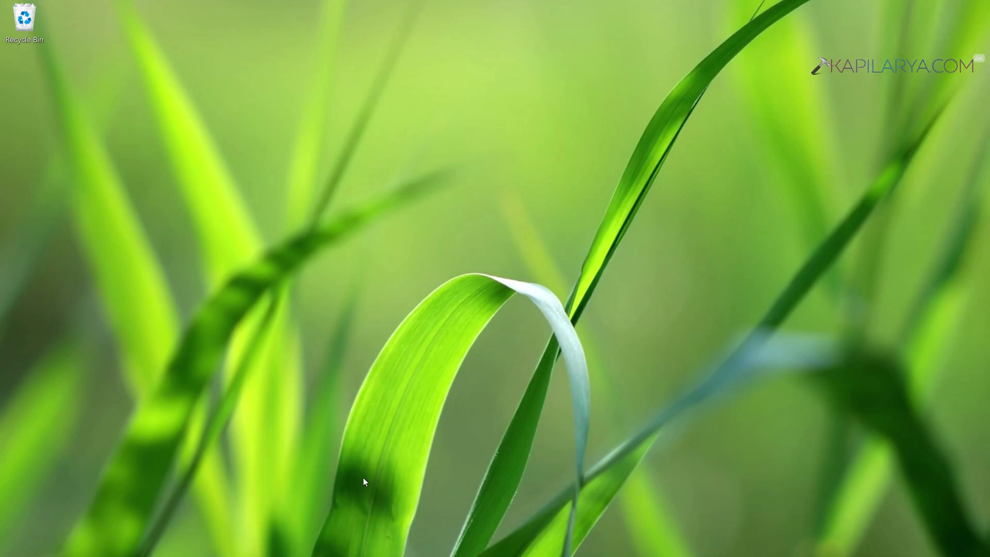
# - Expand Fingerprint recognition under Accounts > Sign-in options and see it reported as currently unavailable
pyautogui.rightClick(352, 540)
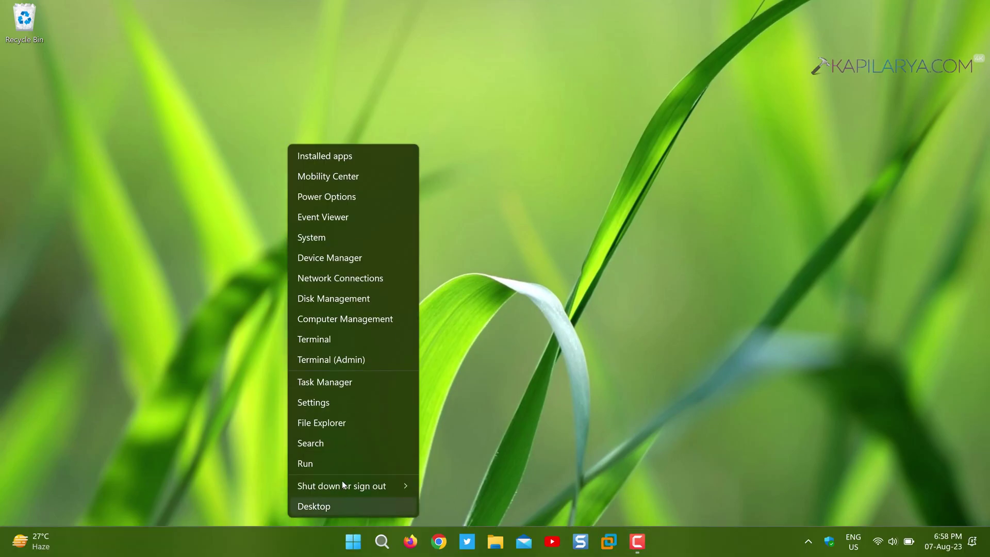
pyautogui.click(328, 402)
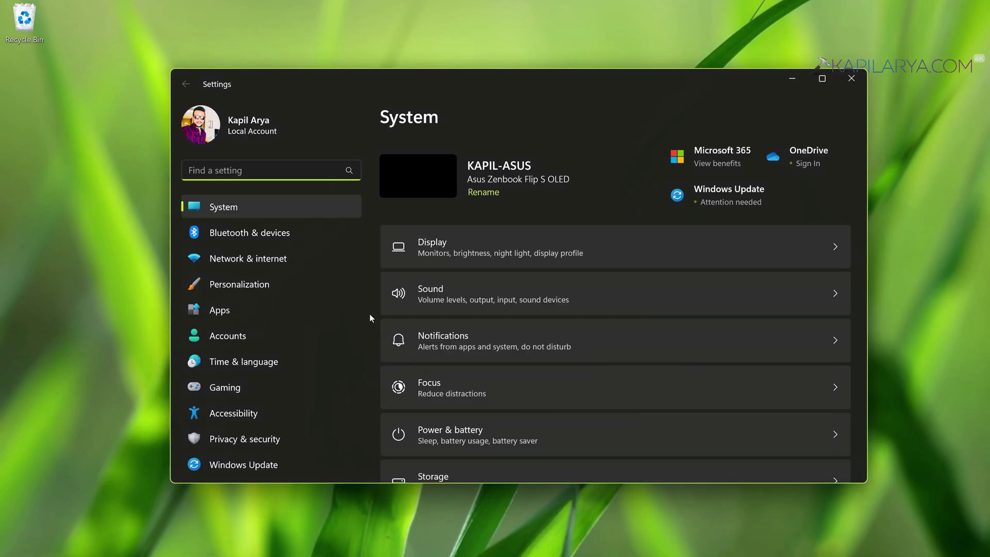
pyautogui.click(287, 330)
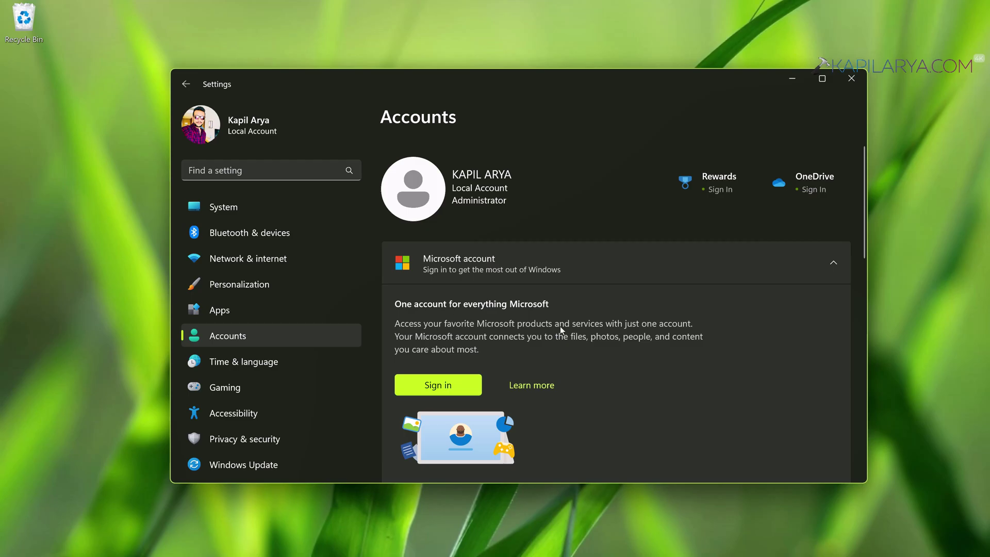
pyautogui.scroll(-5, 560, 326)
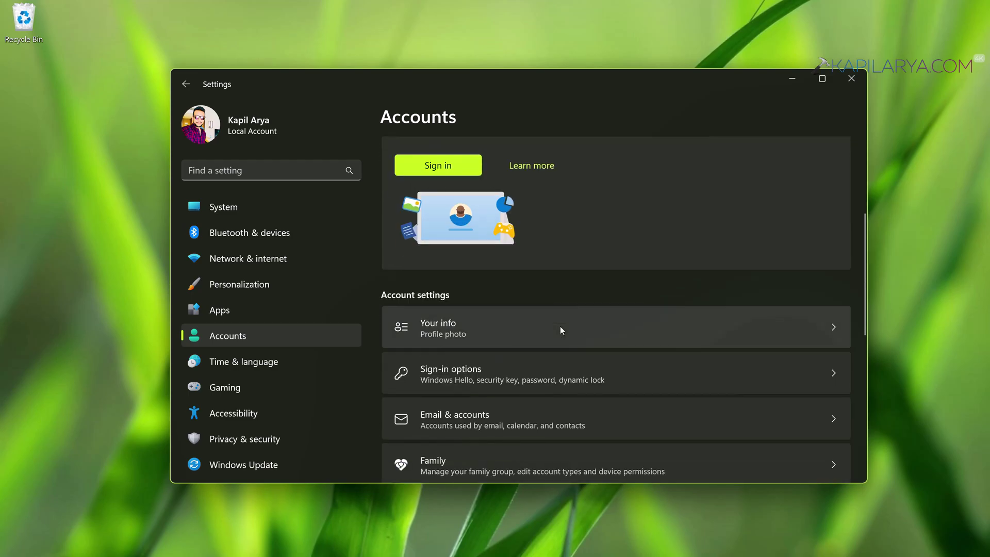
pyautogui.scroll(-2, 560, 326)
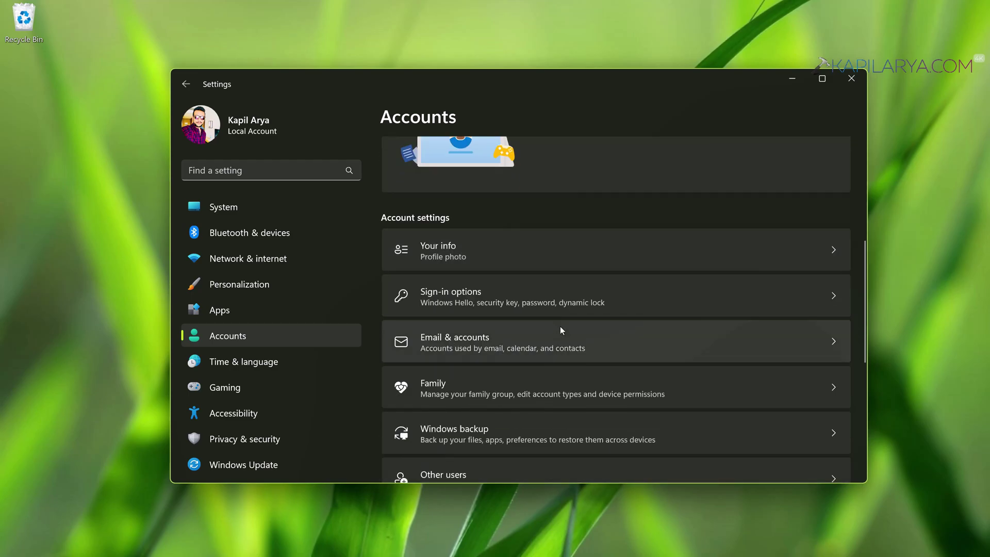
pyautogui.click(484, 295)
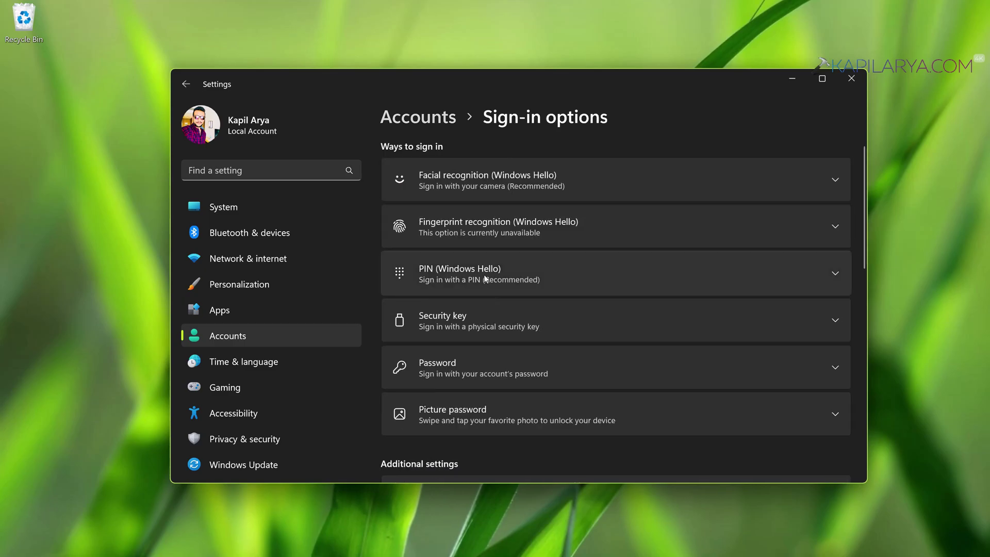
pyautogui.click(492, 231)
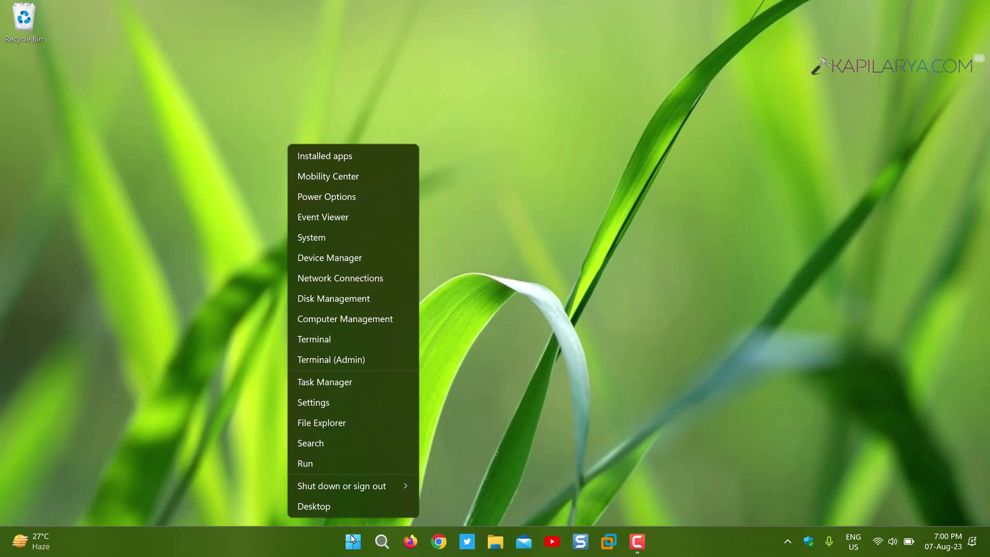
# - In Device Manager, choose Update driver for Elan Smart-id Fingerprint under Biometric devices
pyautogui.click(338, 261)
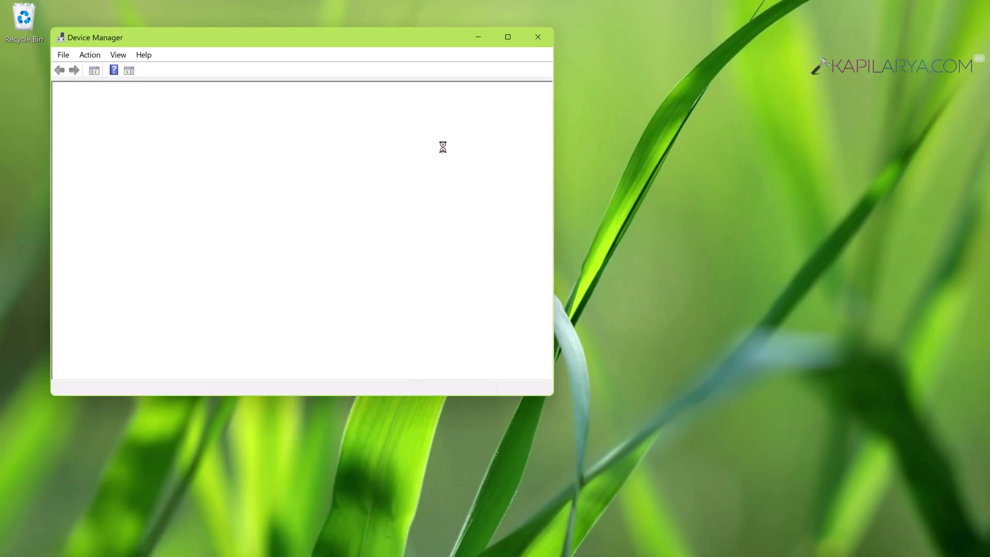
pyautogui.moveTo(270, 43); pyautogui.dragTo(446, 52)
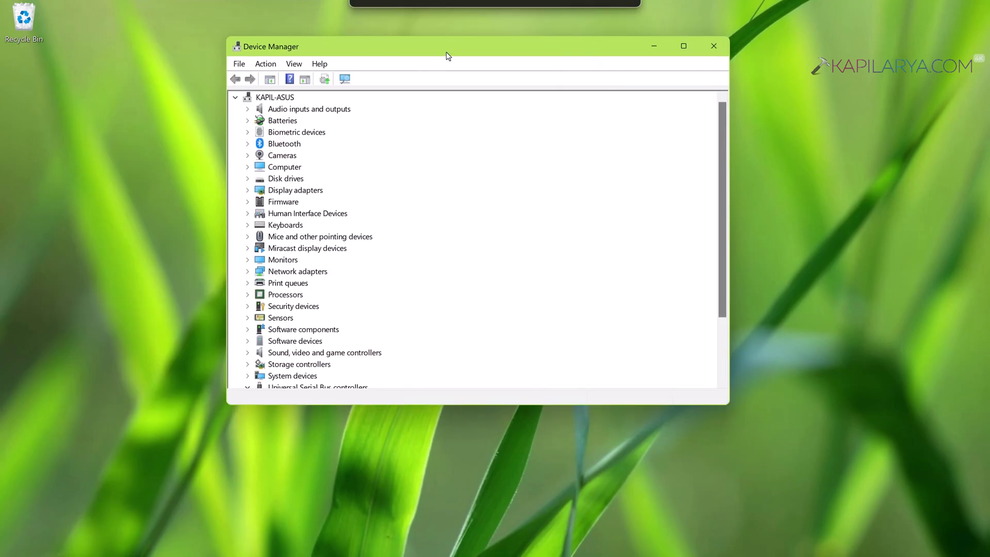
pyautogui.click(248, 132)
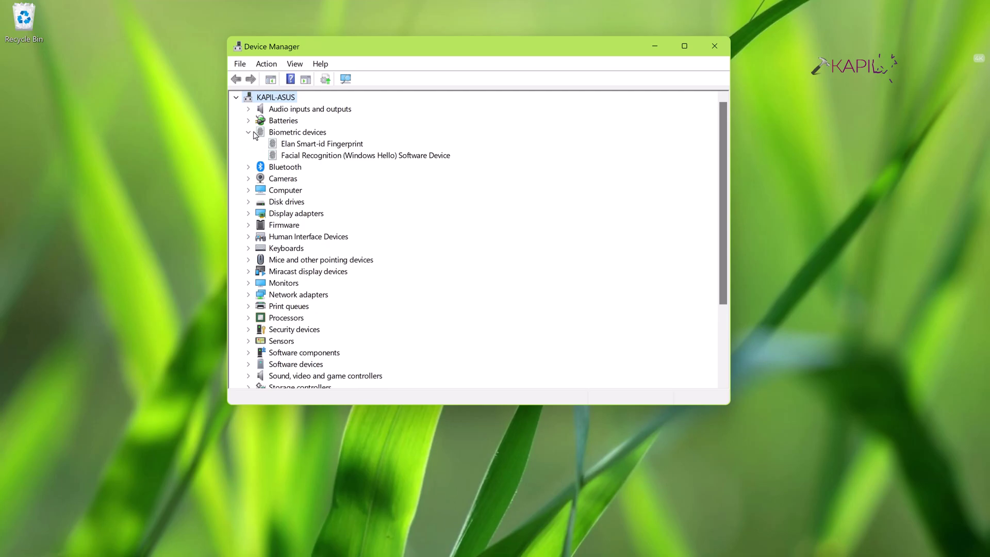
pyautogui.click(288, 145)
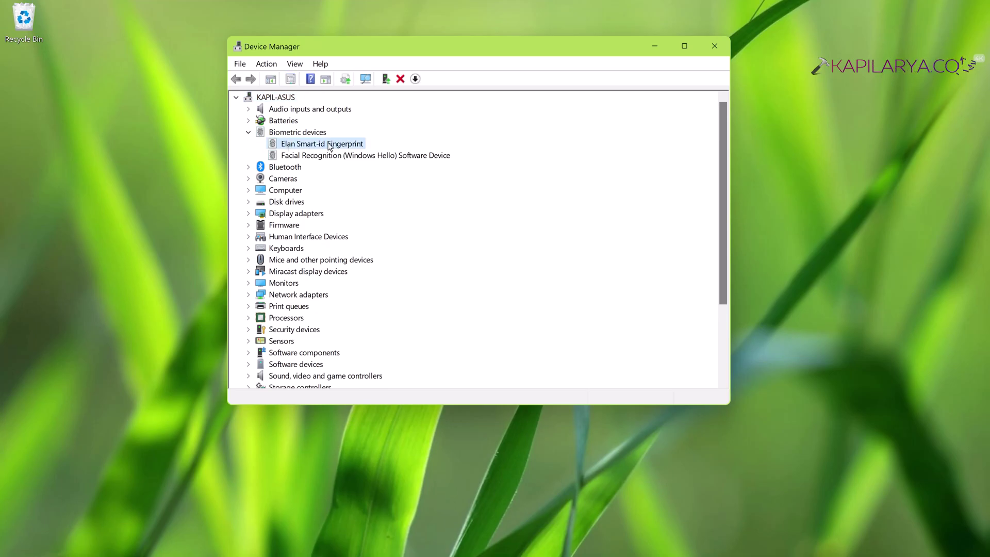
pyautogui.rightClick(363, 149)
pyautogui.click(377, 155)
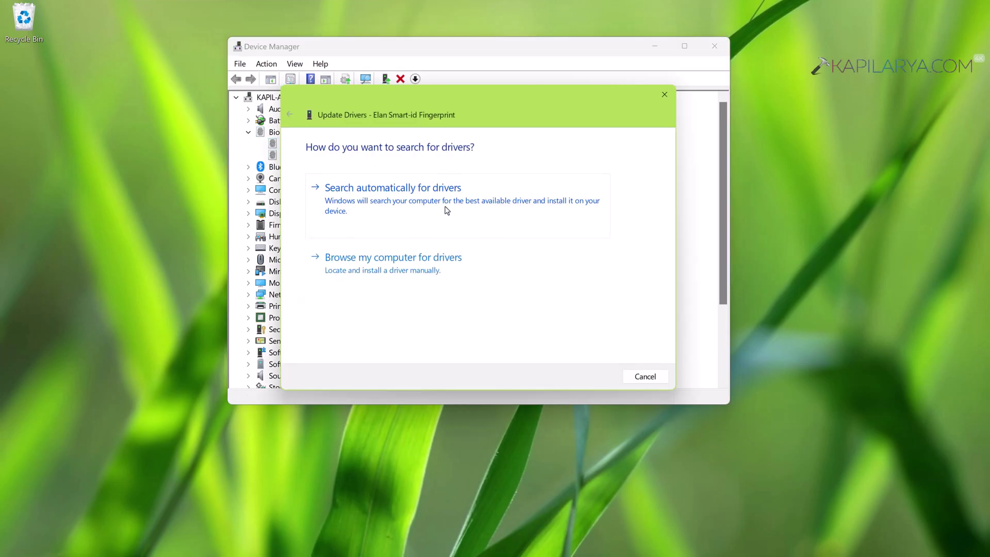
# - Search automatically for the fingerprint driver, which is already the best, then check Windows Update for updated drivers
pyautogui.click(446, 210)
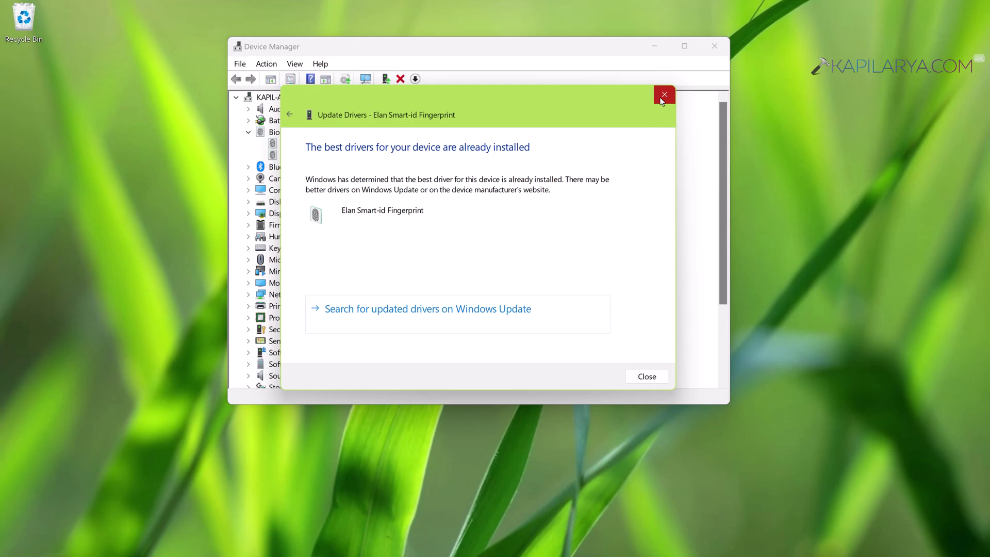
pyautogui.click(420, 310)
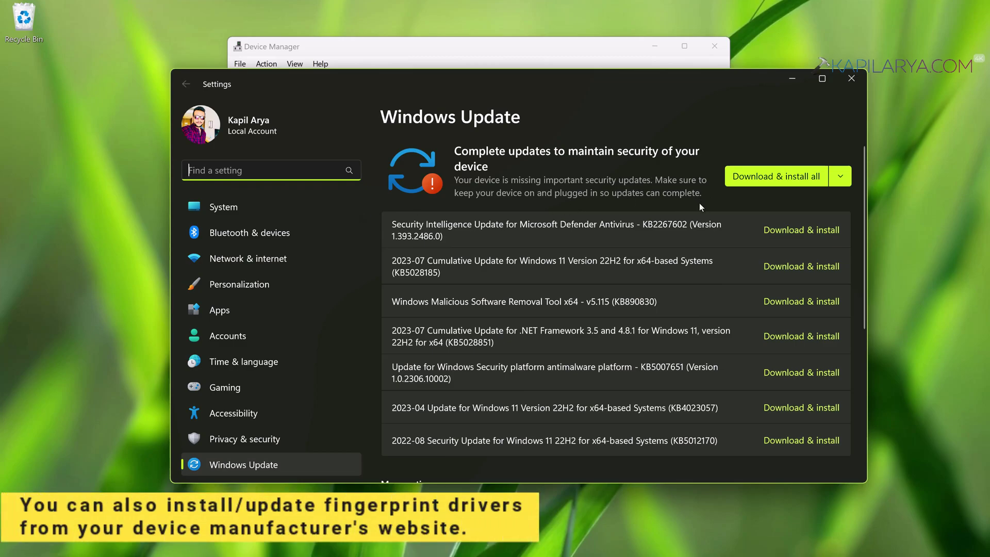
pyautogui.click(851, 80)
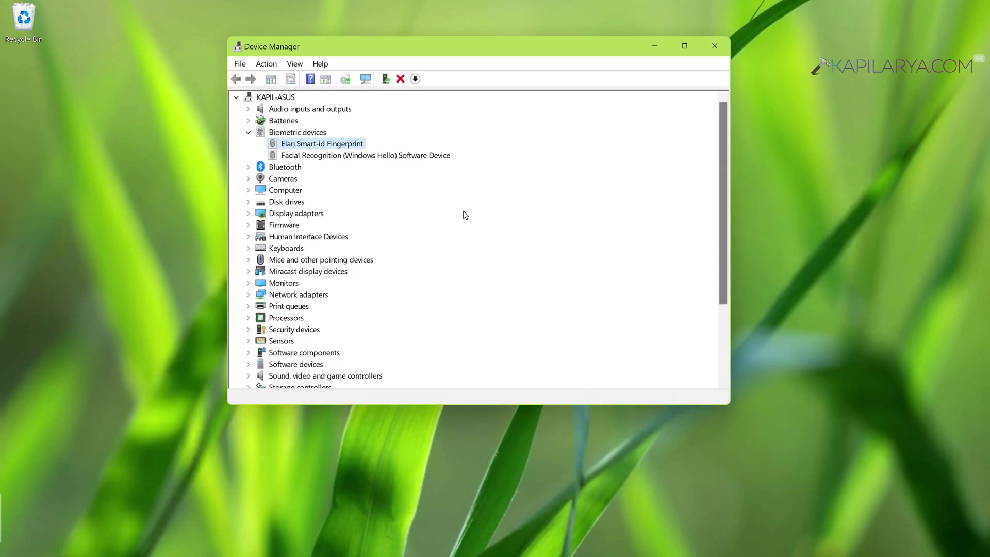
# - Close Device Manager and launch services.msc from the Run dialog
pyautogui.click(719, 48)
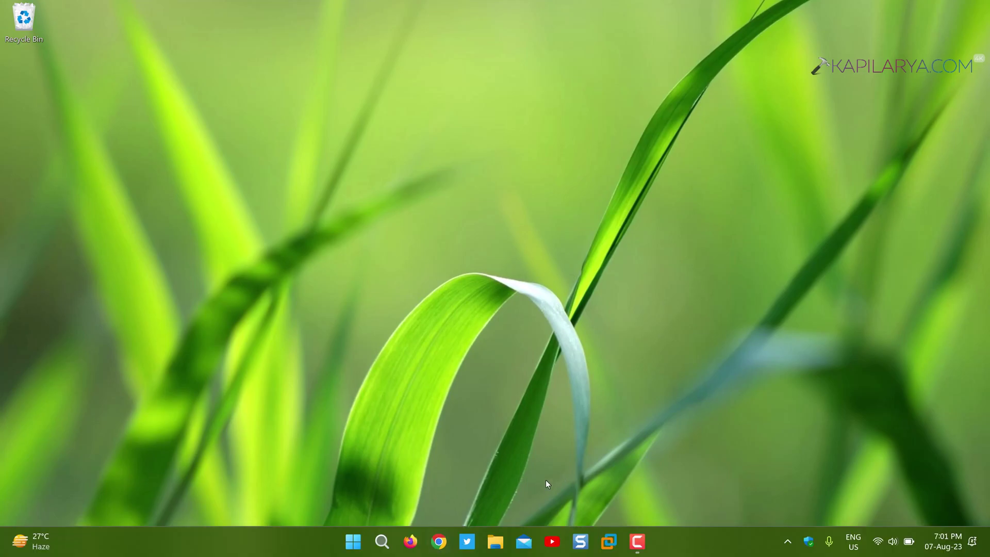
pyautogui.rightClick(355, 543)
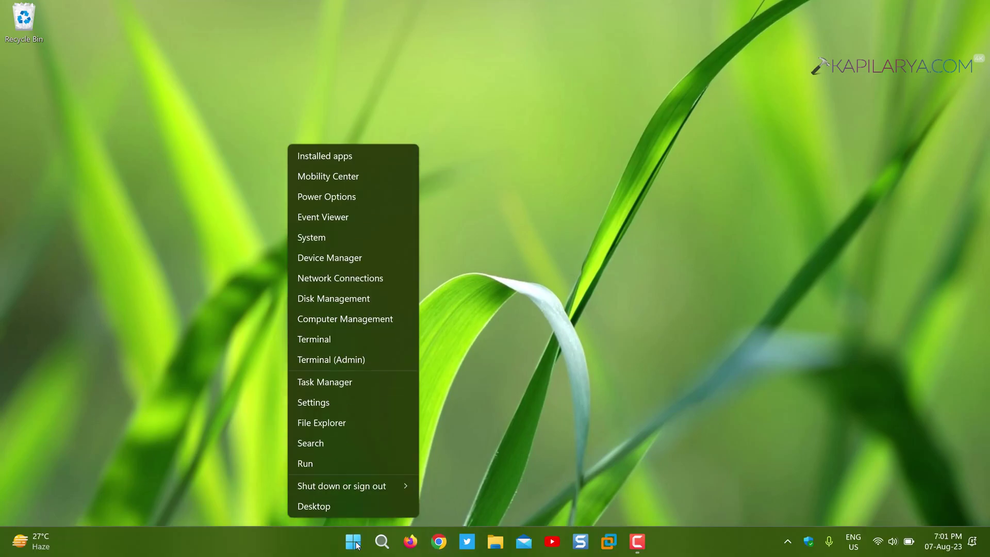
pyautogui.click(345, 466)
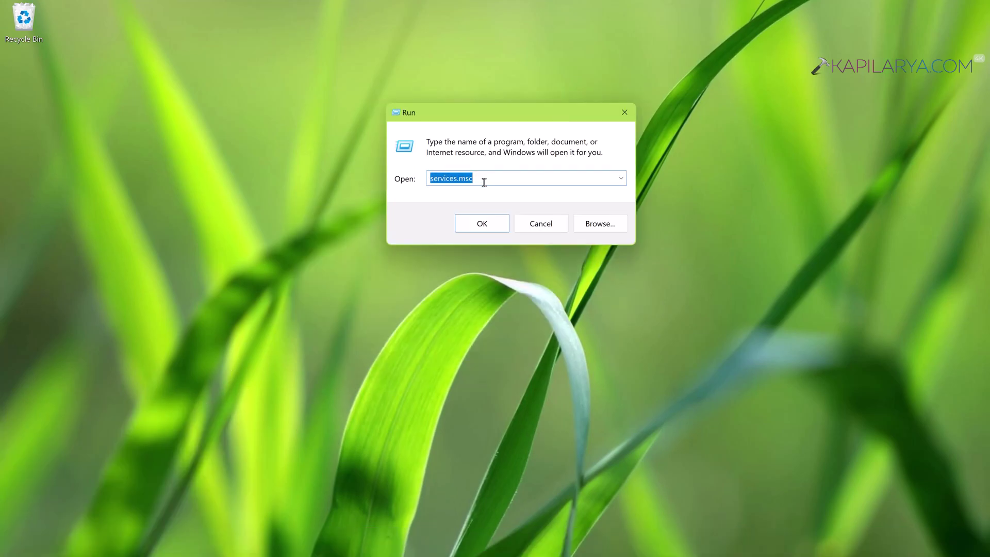
pyautogui.click(463, 228)
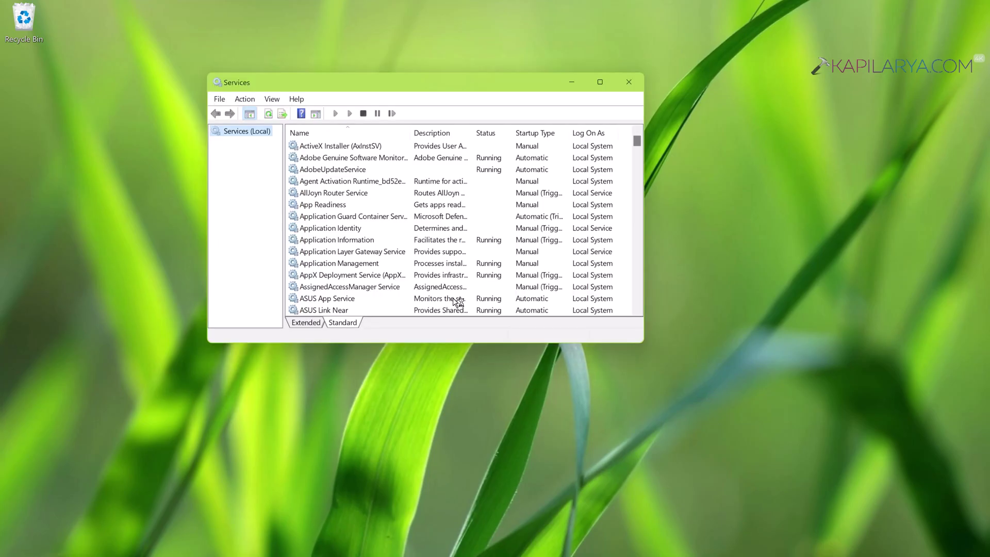
# - Confirm Windows Biometric Service has Automatic startup type and Running status in its properties
pyautogui.scroll(-16, 457, 301)
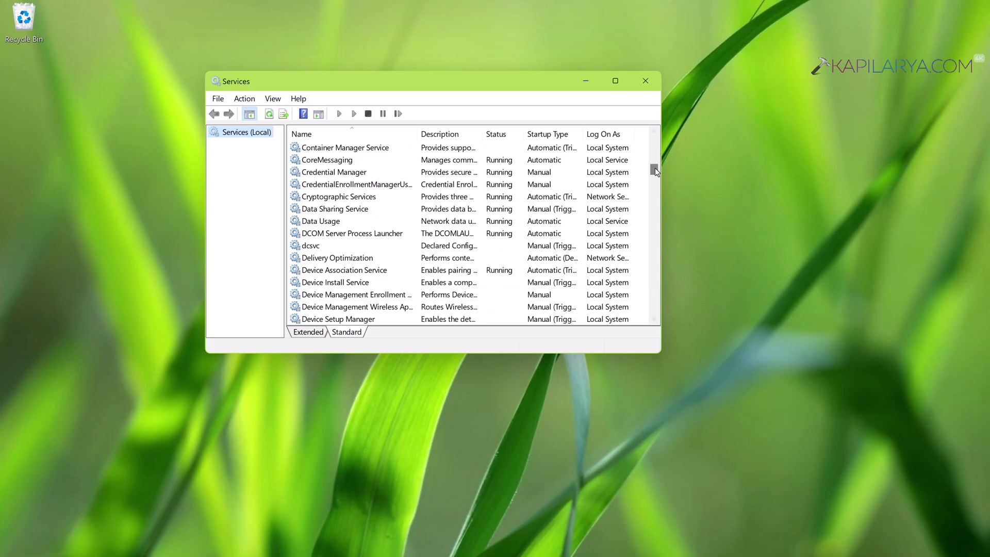
pyautogui.scroll(-20, 655, 168)
pyautogui.scroll(-20, 528, 274)
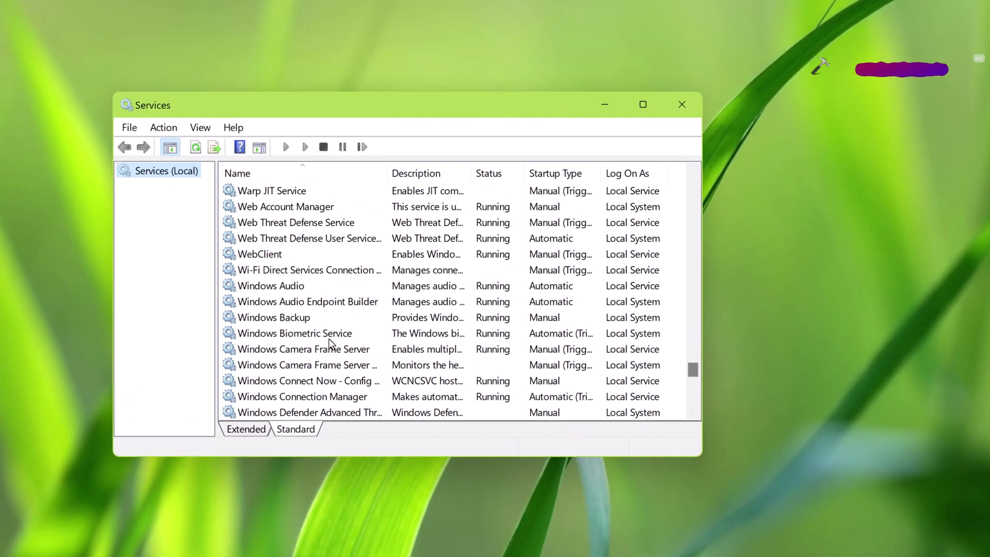
pyautogui.click(321, 336)
pyautogui.click(320, 336)
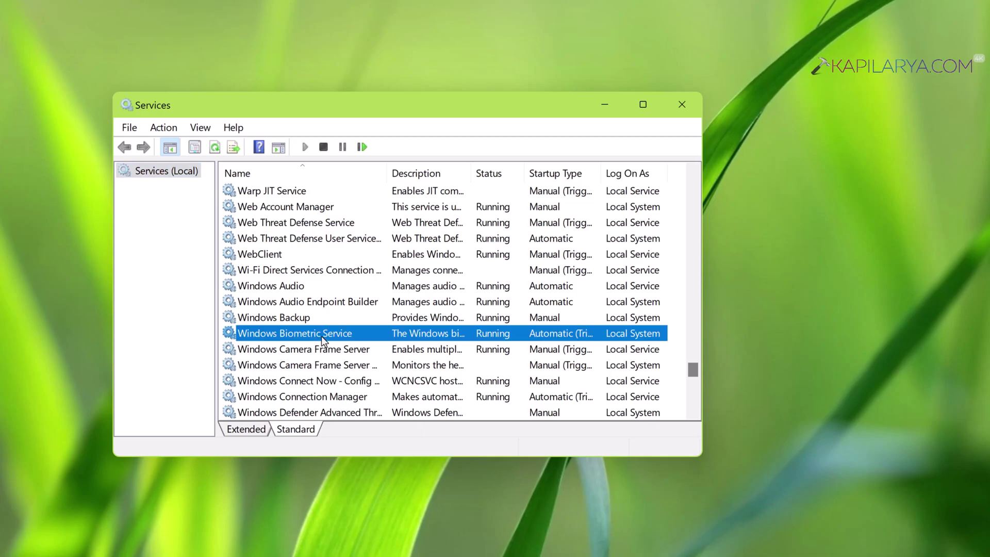
pyautogui.doubleClick(340, 339)
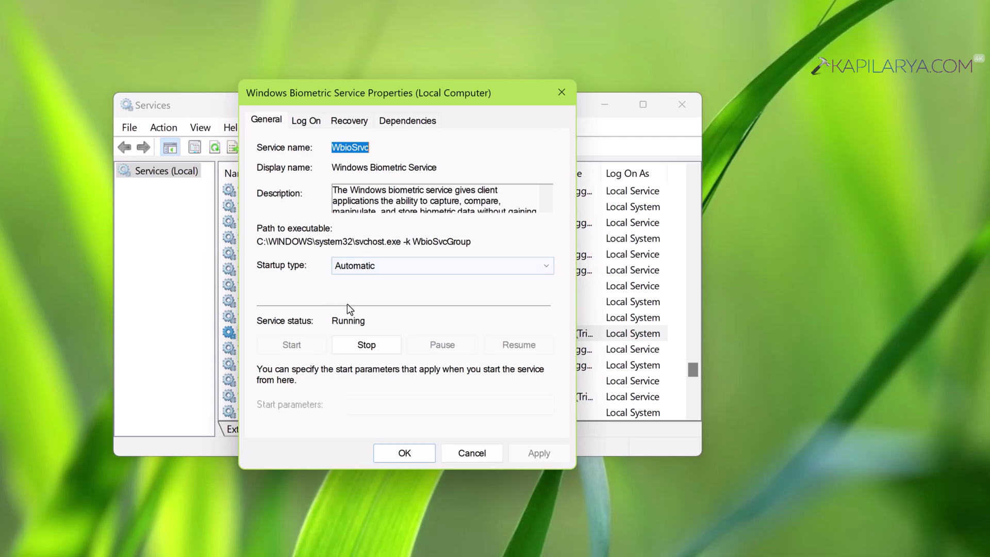
pyautogui.click(335, 266)
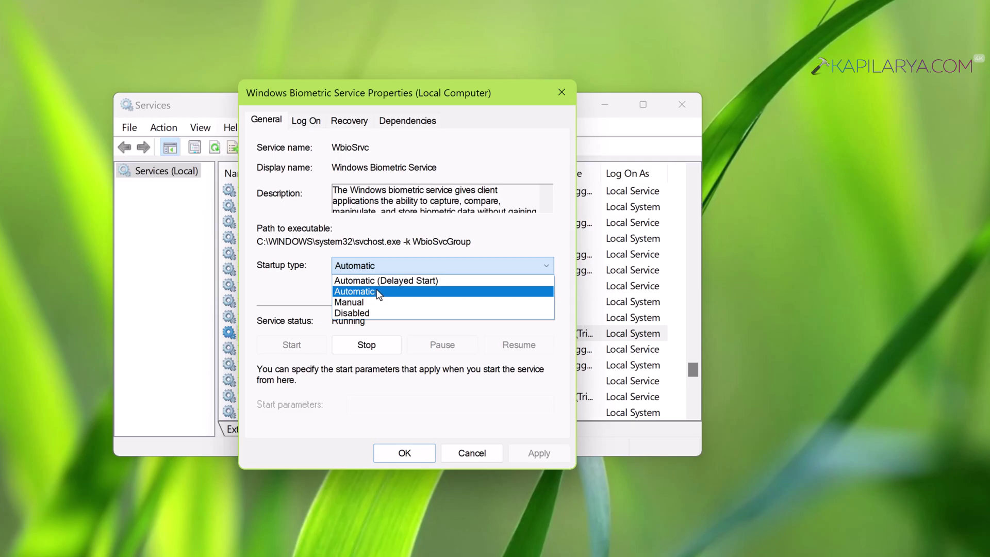
pyautogui.click(282, 265)
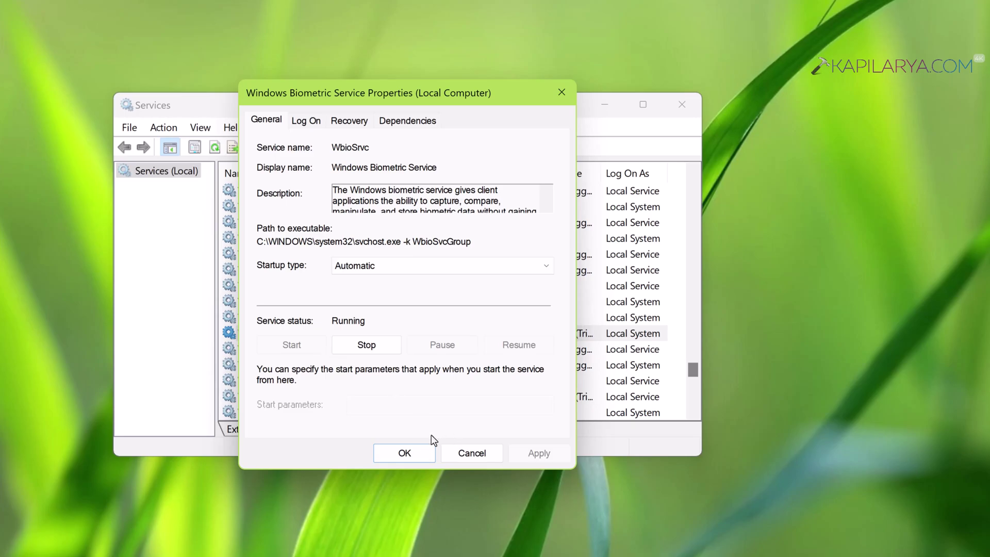
pyautogui.click(417, 456)
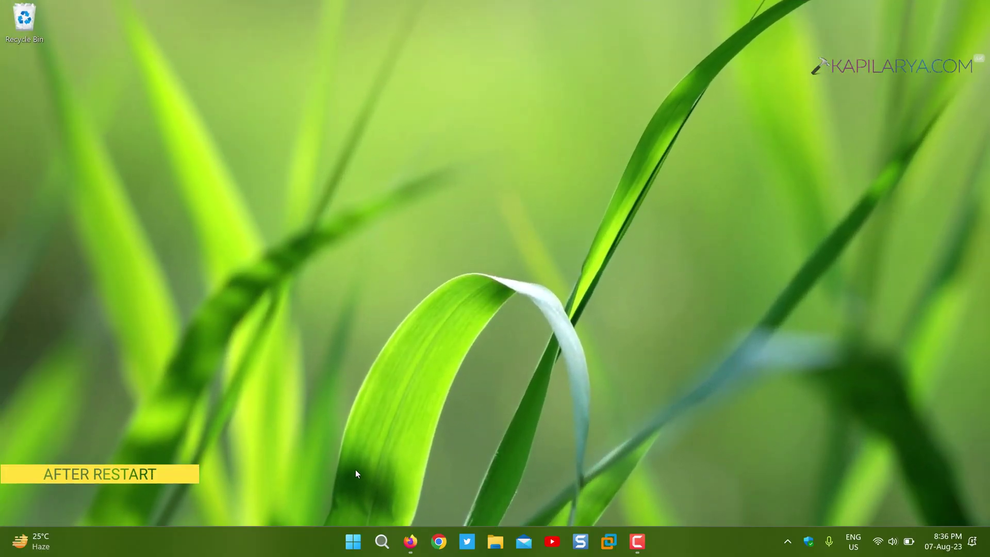
# - Reopen Settings via Win+X and expand Fingerprint recognition (Windows Hello) under Accounts > Sign-in options
pyautogui.press('super+x')
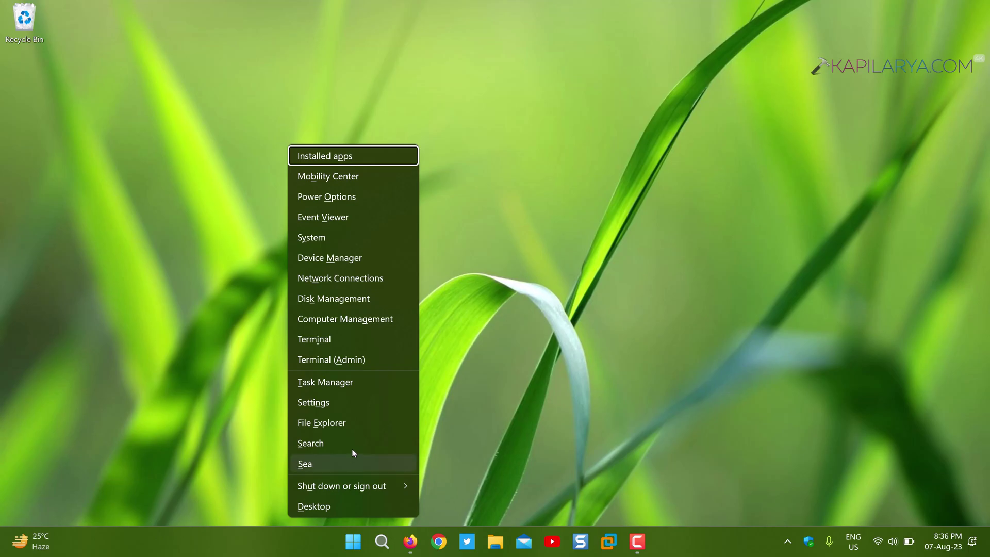
pyautogui.click(350, 403)
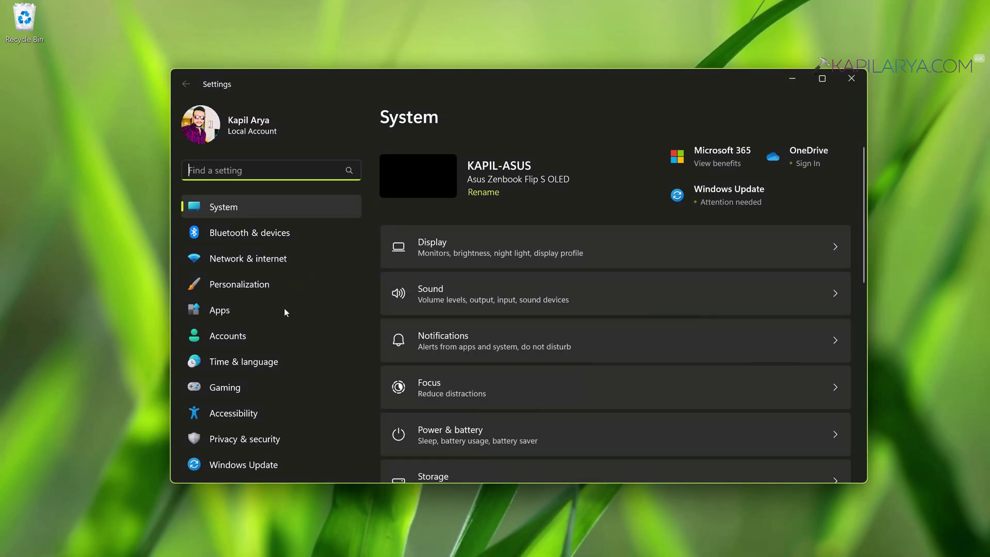
pyautogui.click(264, 335)
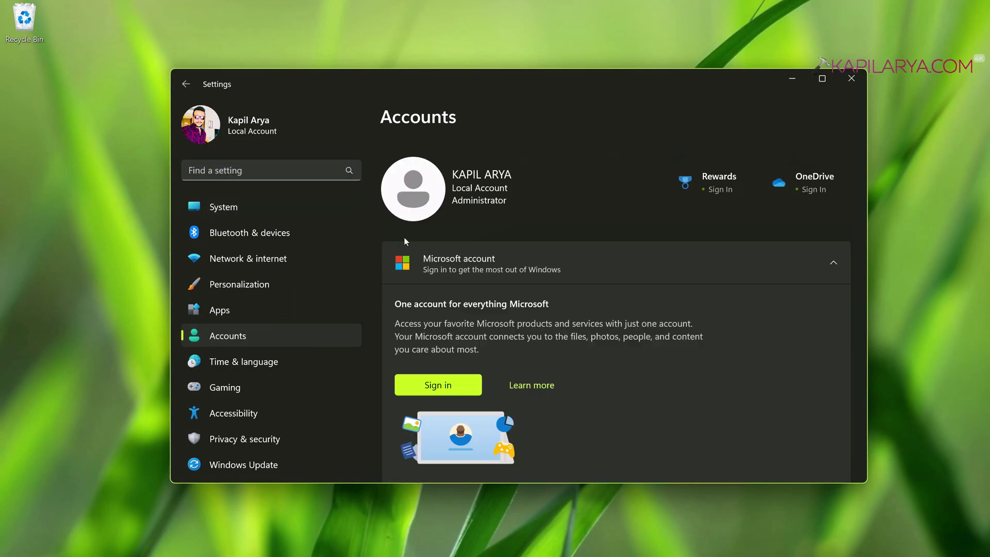
pyautogui.scroll(-8, 509, 307)
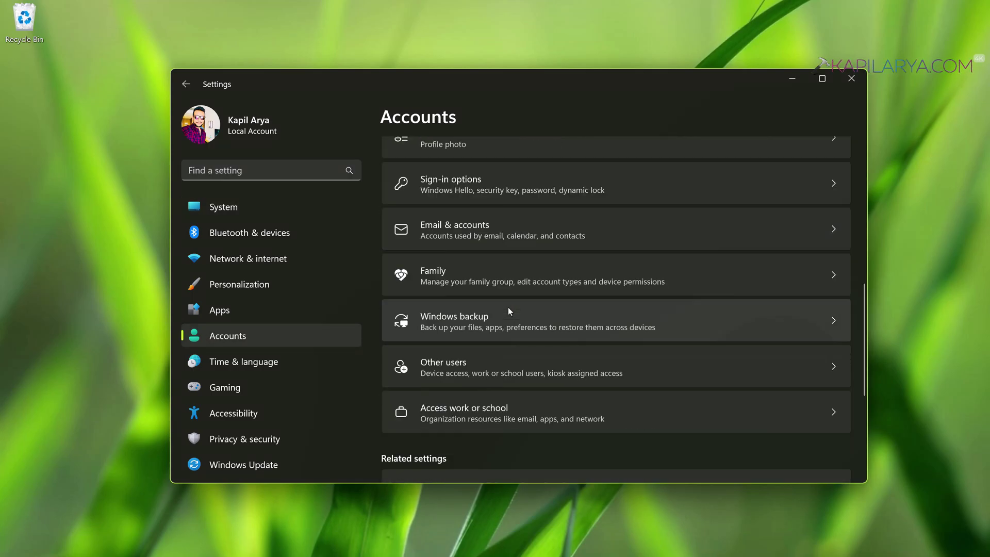
pyautogui.click(503, 193)
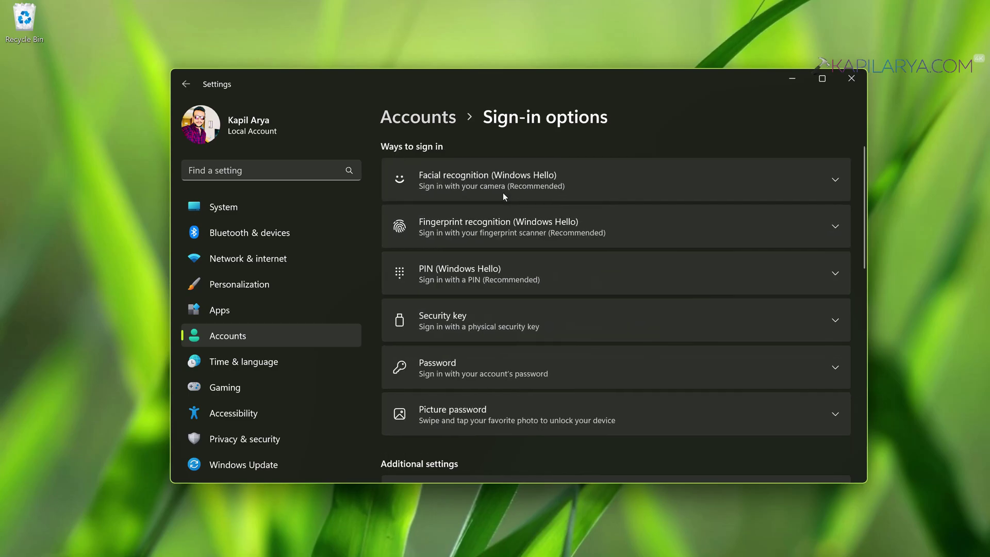
pyautogui.click(498, 235)
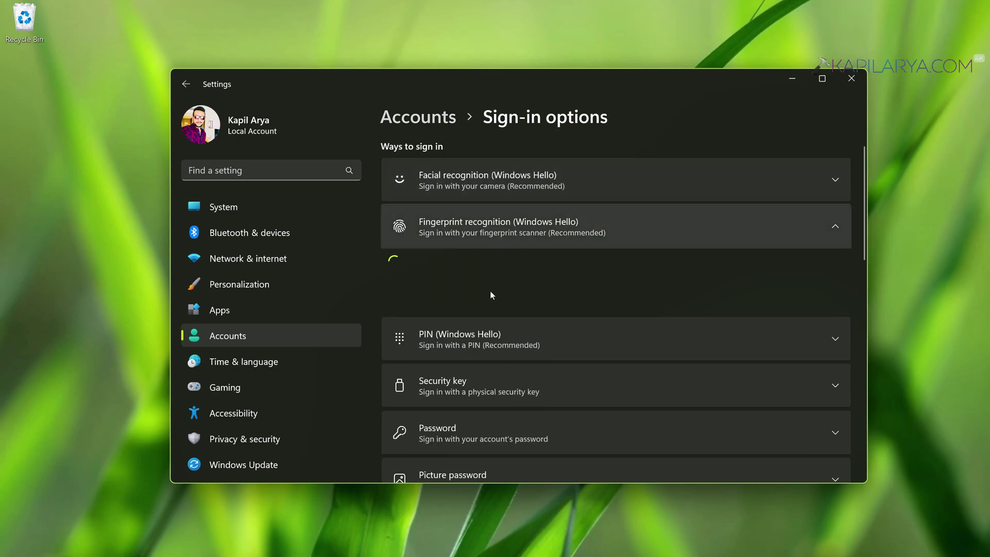